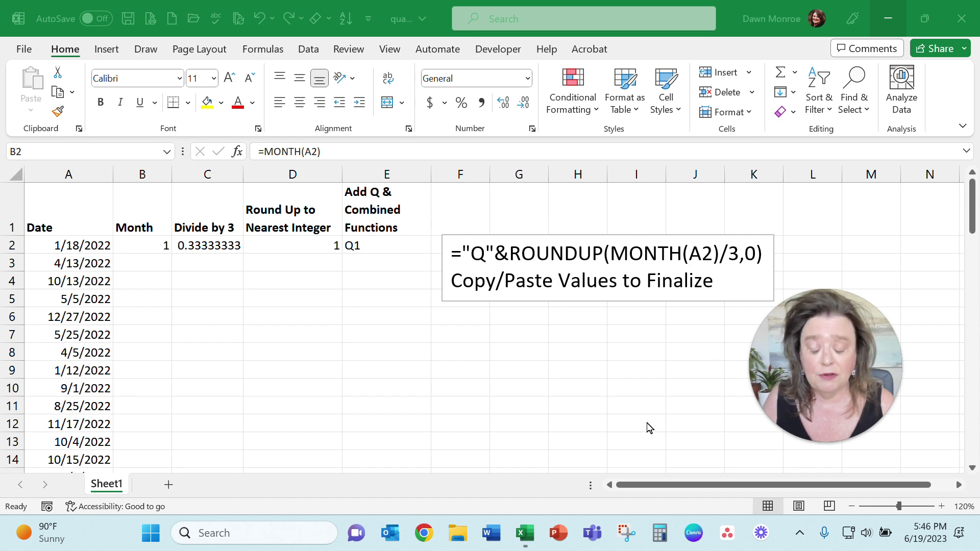
# Show B2's =MONTH(A2) formula in edit mode
pyautogui.click(148, 245)
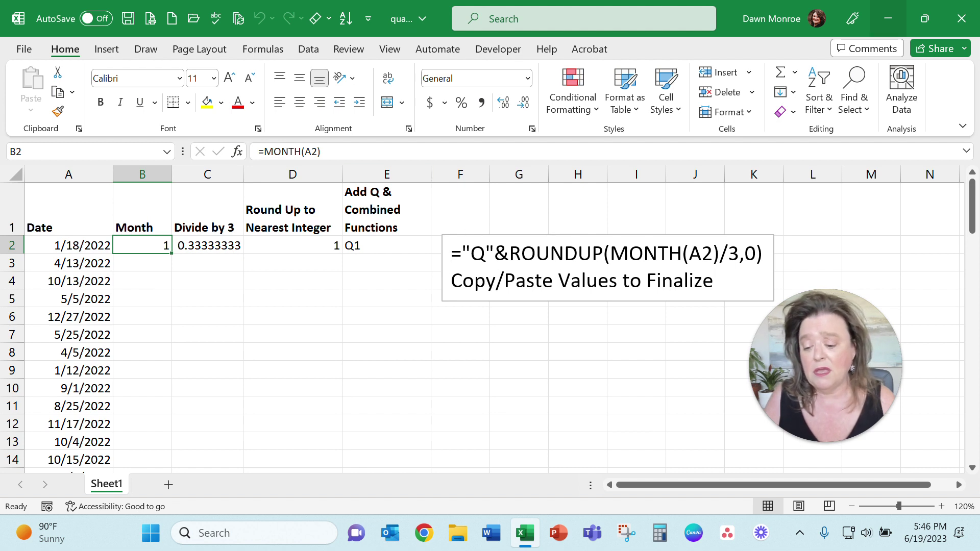
pyautogui.press('F2')
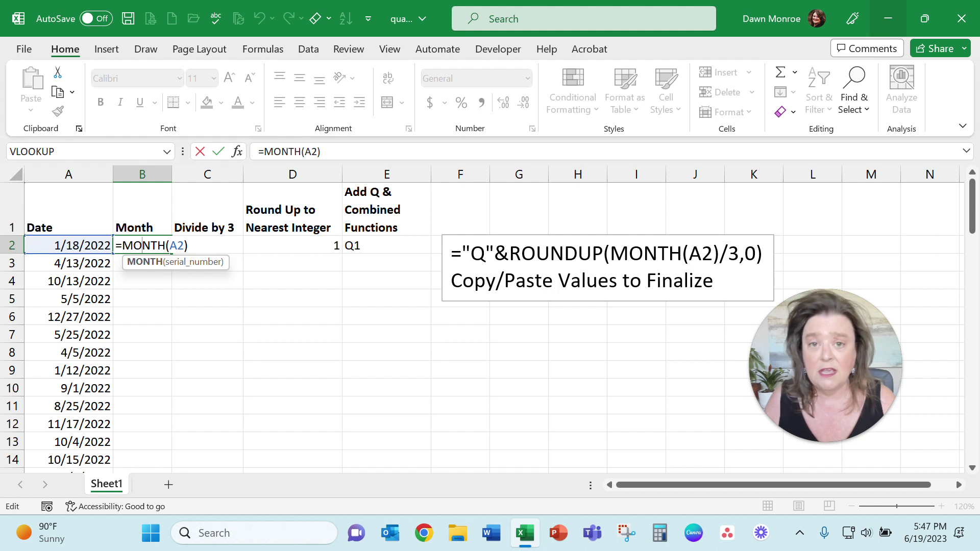
# Confirm =MONTH(A2) in B2, fill it down to B81, and compare the dates in A3 and A4
pyautogui.click(219, 152)
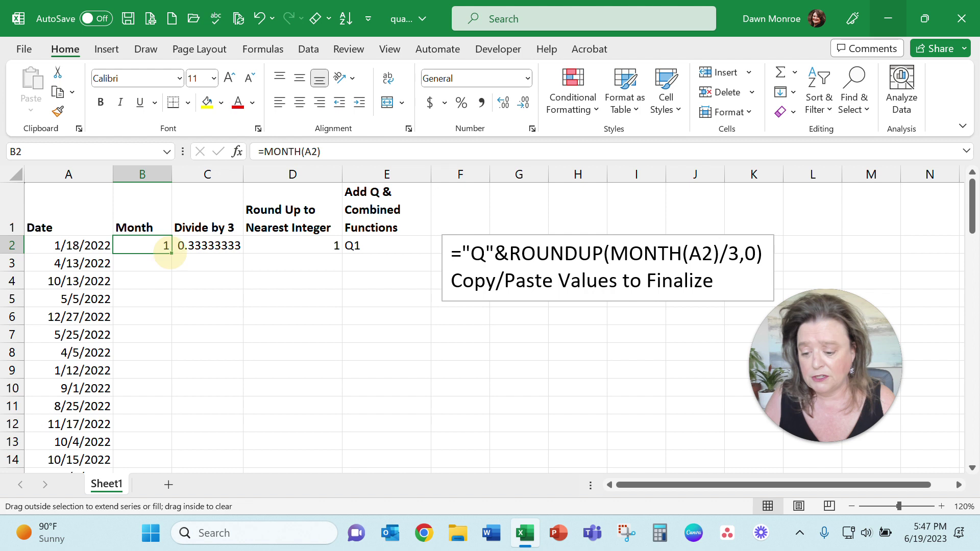
pyautogui.doubleClick(172, 253)
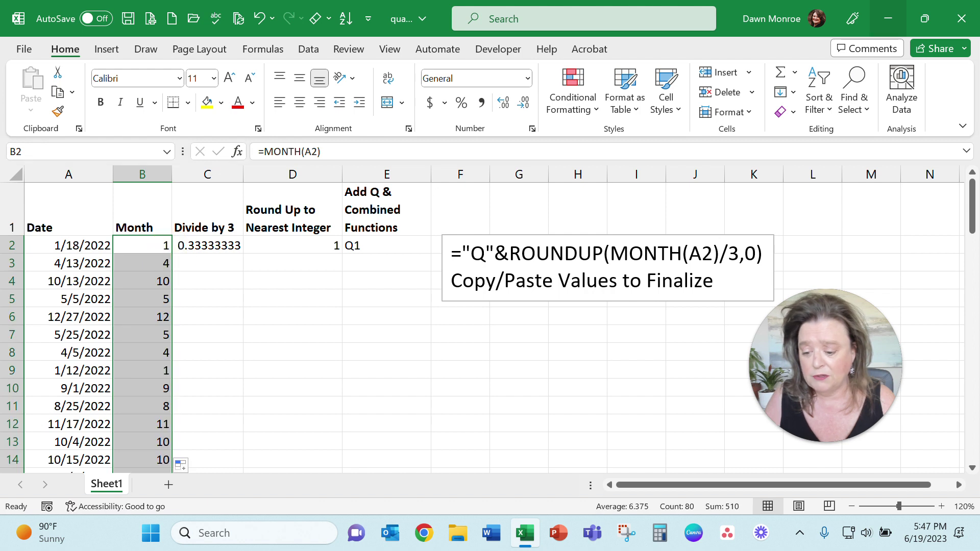
pyautogui.click(136, 260)
pyautogui.click(87, 262)
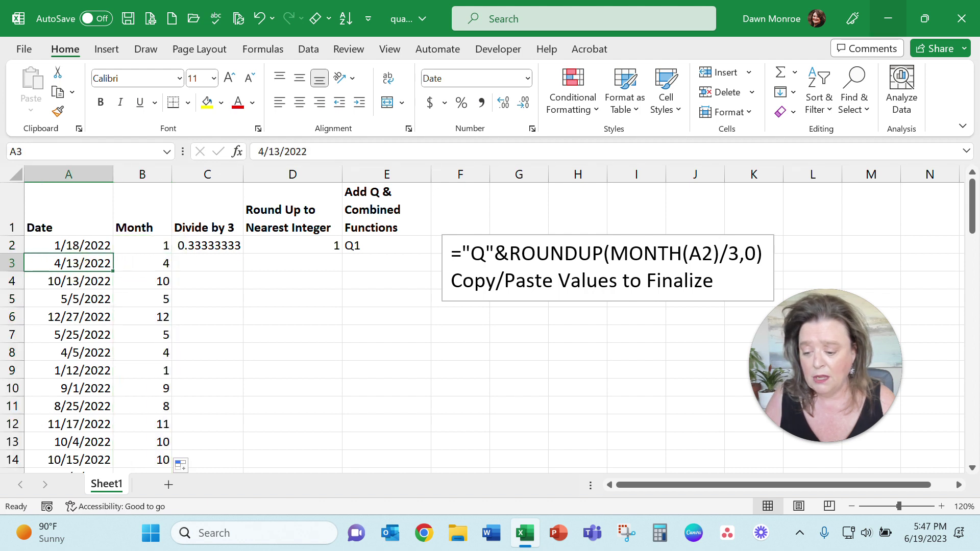
pyautogui.click(67, 281)
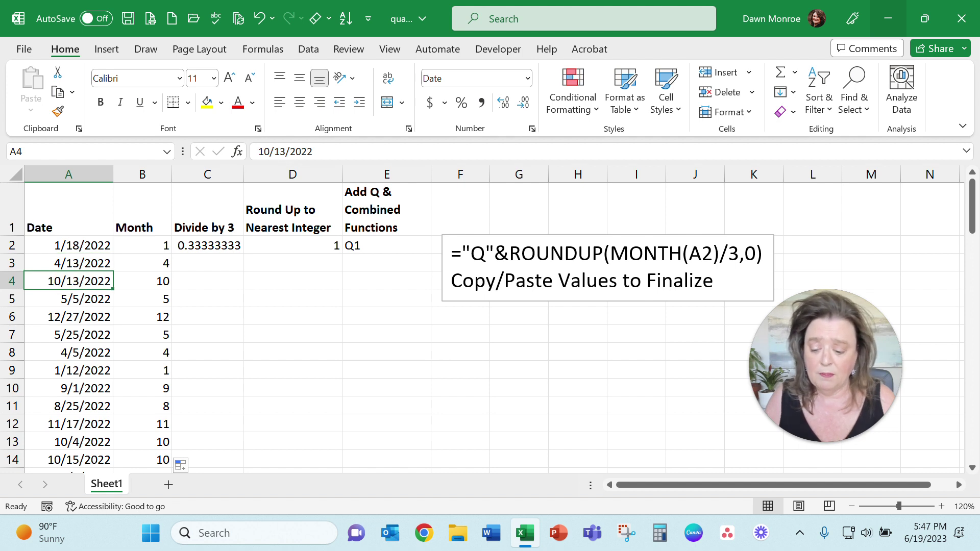
pyautogui.click(207, 246)
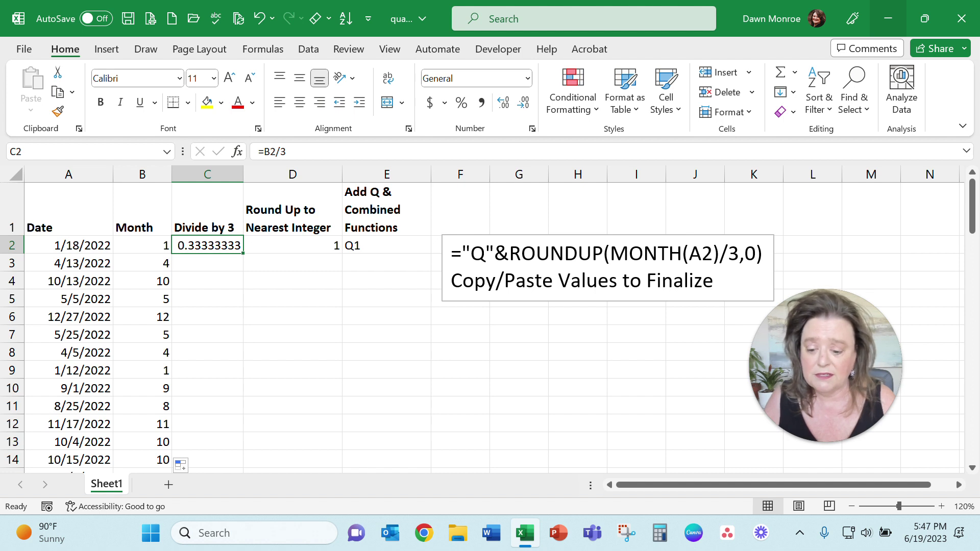
# Copy C2's =B2/3 formula down column C, then select D2
pyautogui.doubleClick(243, 253)
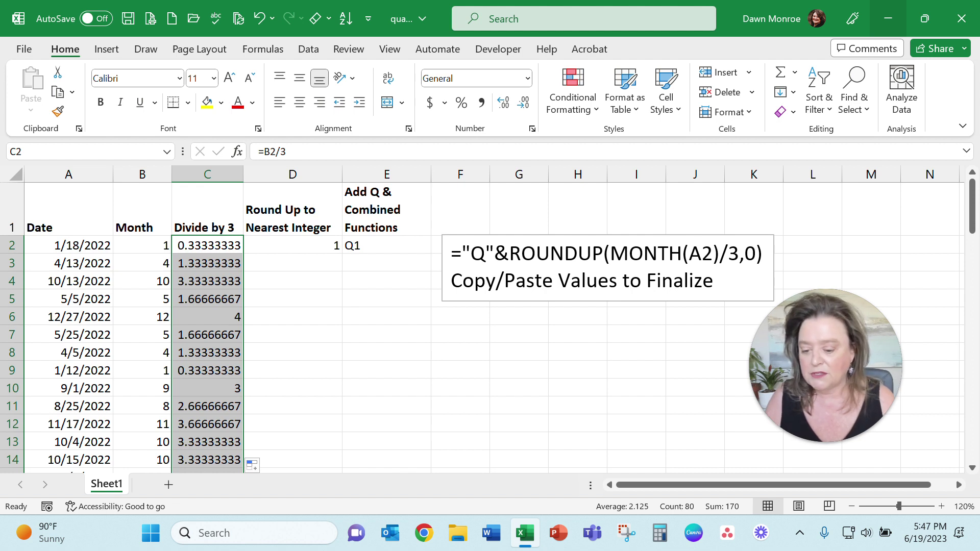
pyautogui.click(293, 246)
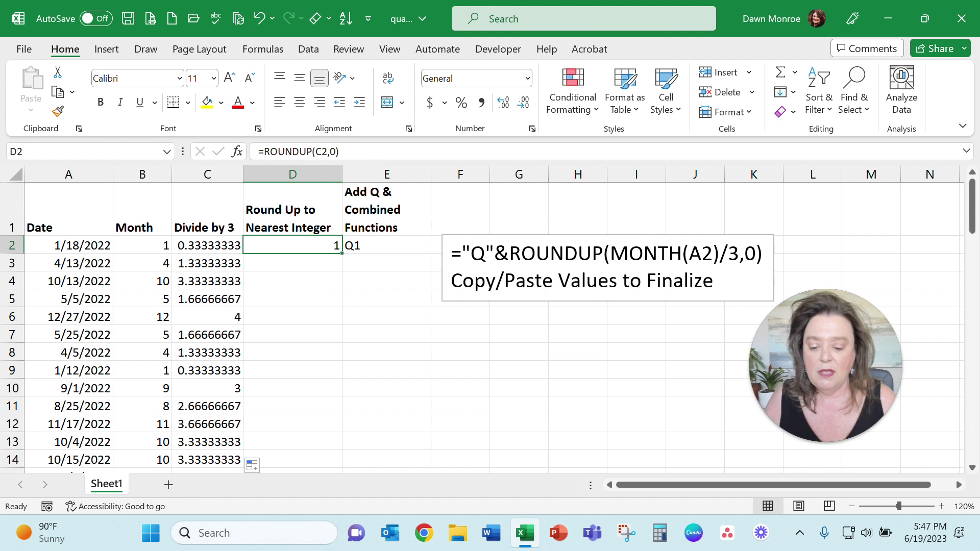
# Confirm D2's =ROUNDUP(C2,0) formula and fill it down column D
pyautogui.press('F2')
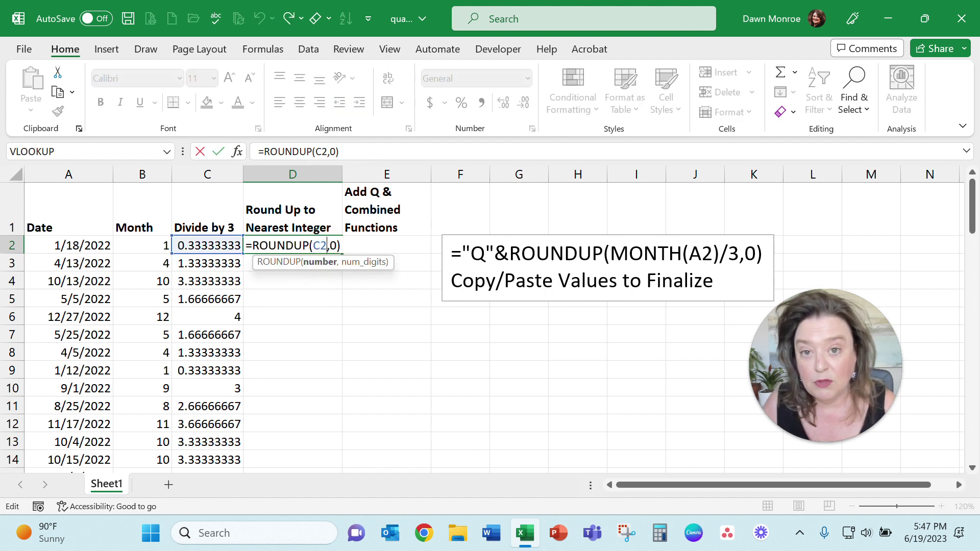
pyautogui.click(327, 245)
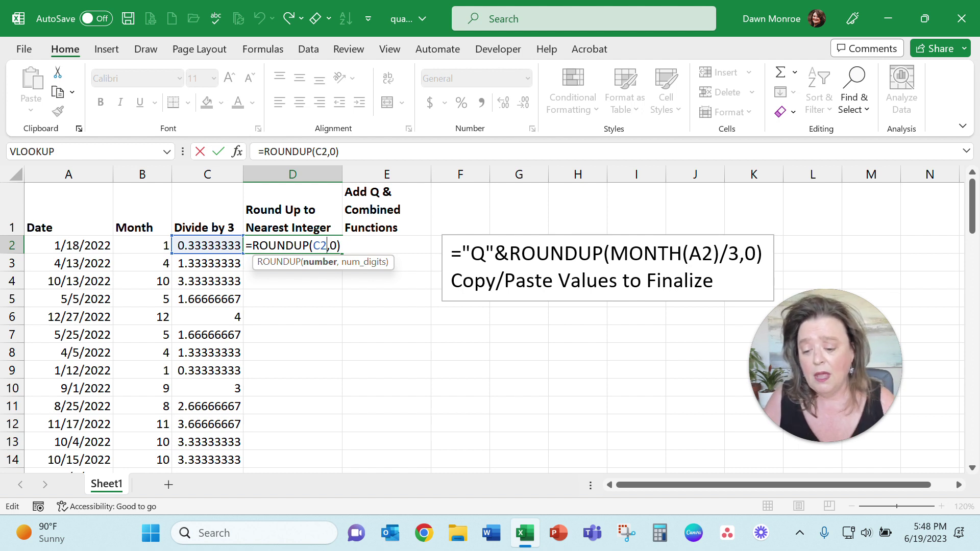
pyautogui.click(218, 152)
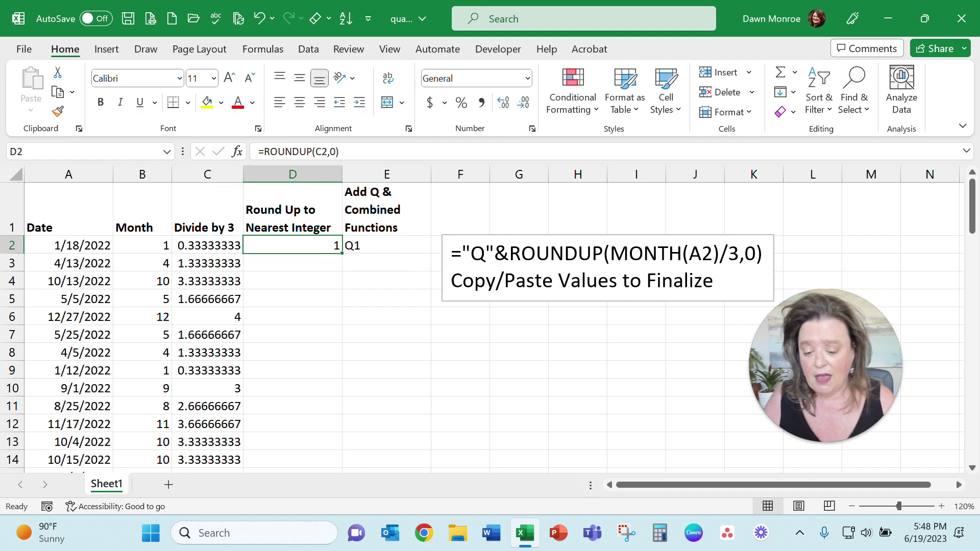
pyautogui.doubleClick(342, 254)
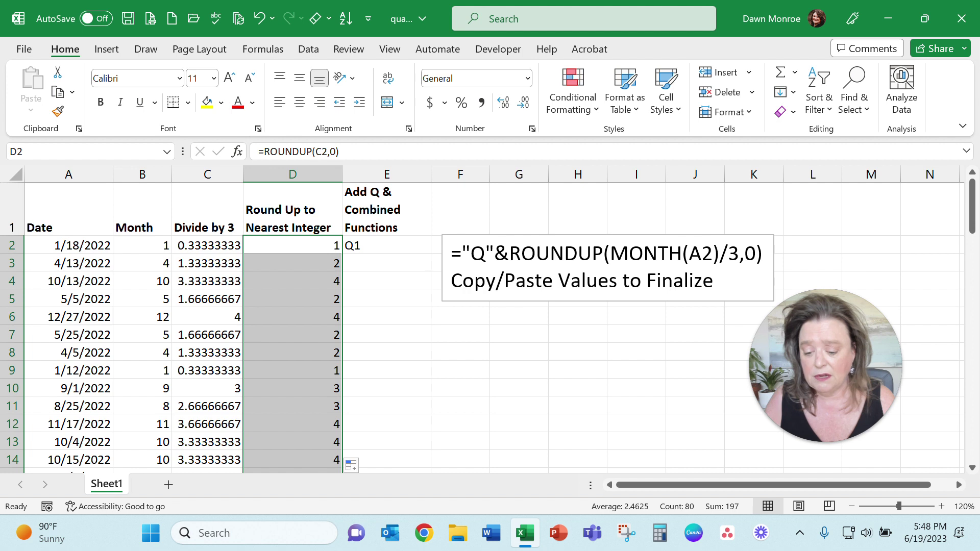
pyautogui.click(292, 264)
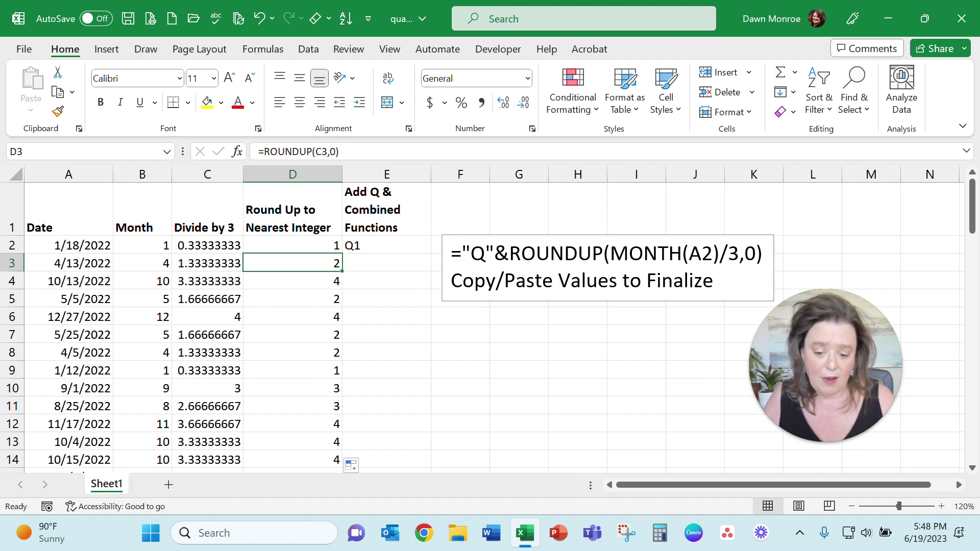
pyautogui.click(392, 245)
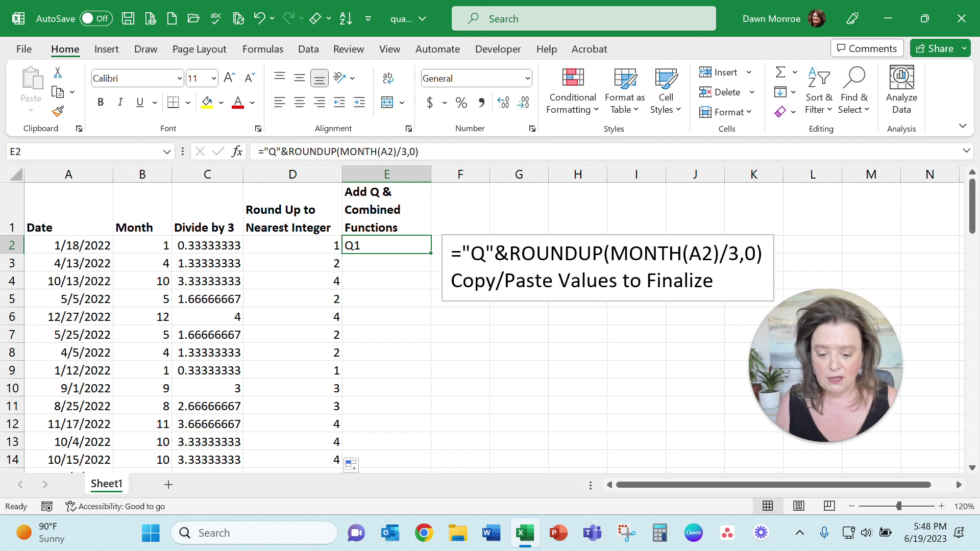
# Confirm E2's ="Q"&ROUNDUP(MONTH(A2)/3,0) formula and fill it down column E
pyautogui.moveTo(449, 253); pyautogui.dragTo(762, 257)
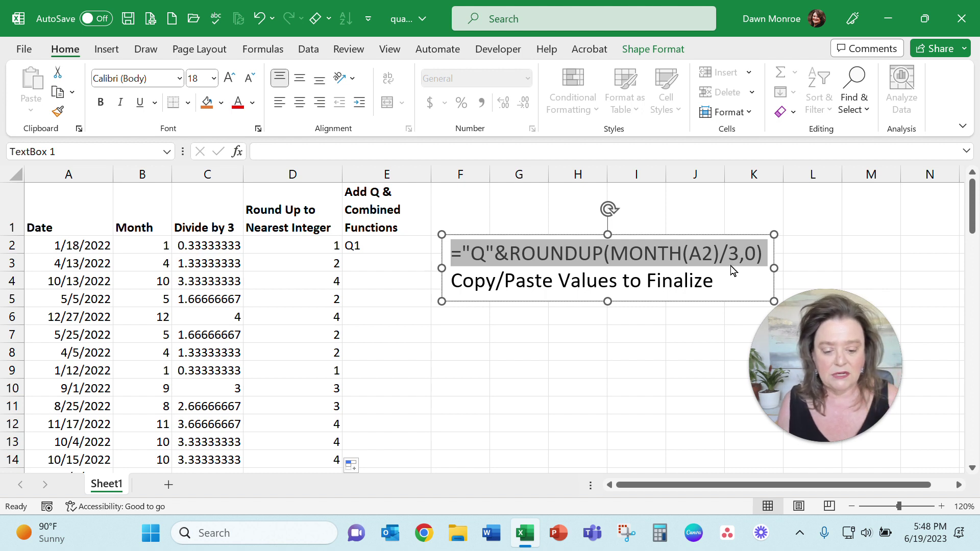
pyautogui.click(382, 244)
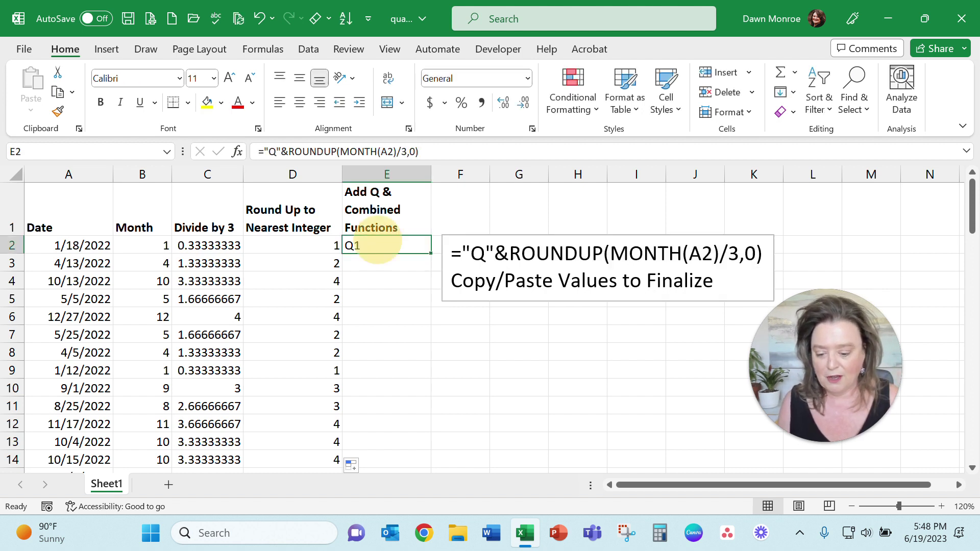
pyautogui.press('F2')
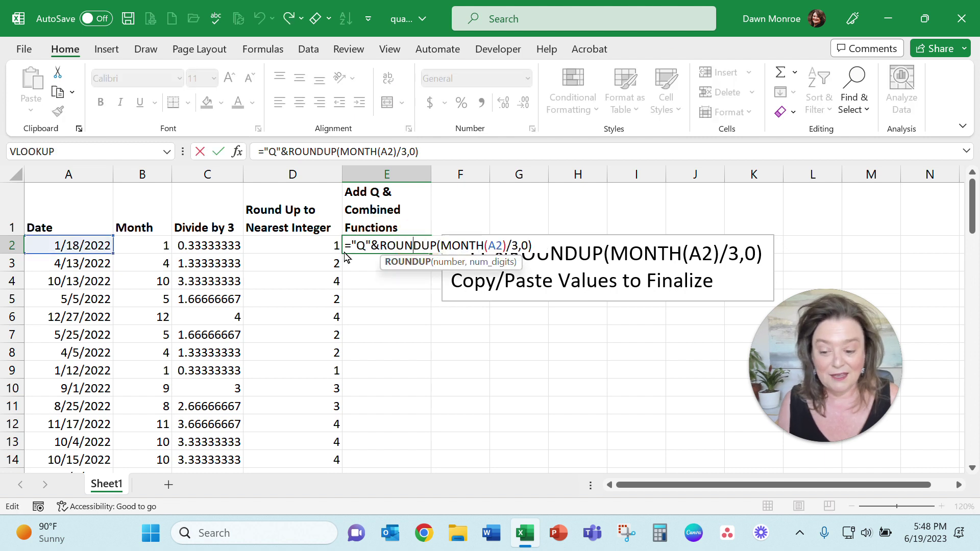
pyautogui.click(218, 152)
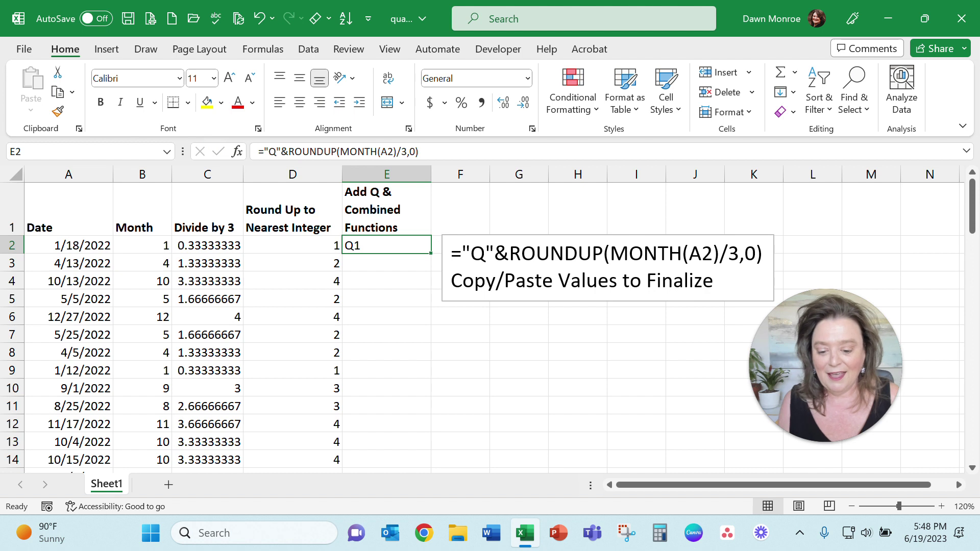
pyautogui.doubleClick(431, 253)
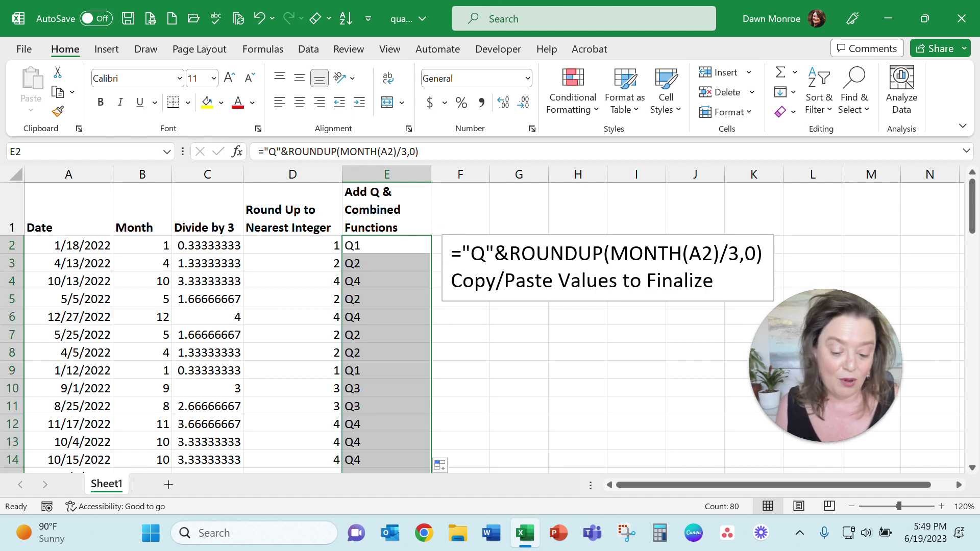
pyautogui.click(581, 239)
# Shift the formula note box right and select the quarter labels E2:E81
pyautogui.moveTo(581, 239); pyautogui.dragTo(668, 206)
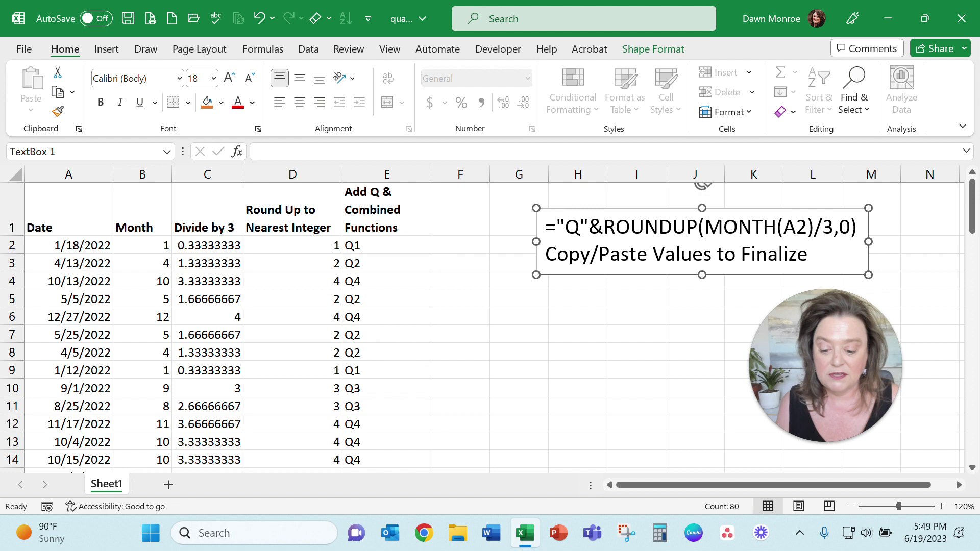
pyautogui.click(383, 247)
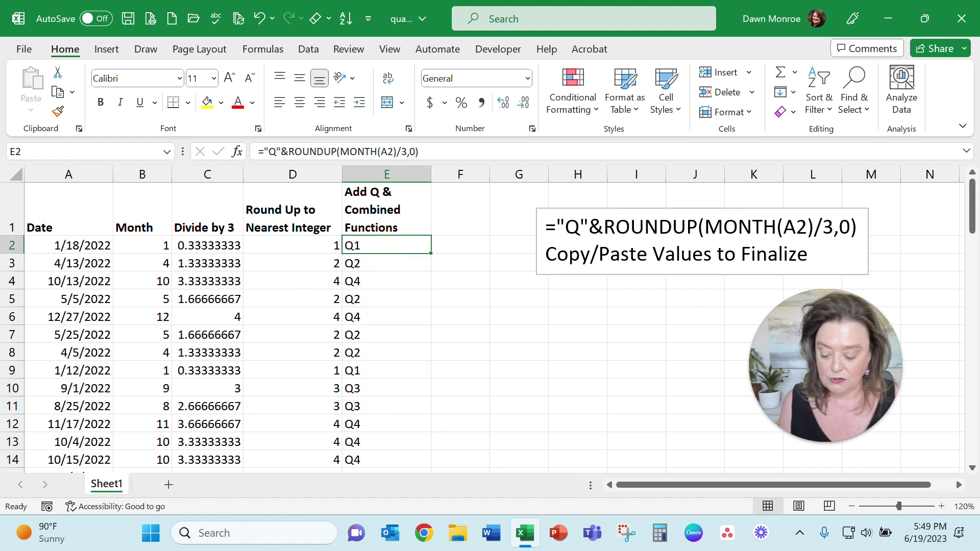
pyautogui.hotkey('ctrl', 'shift', 'Down')
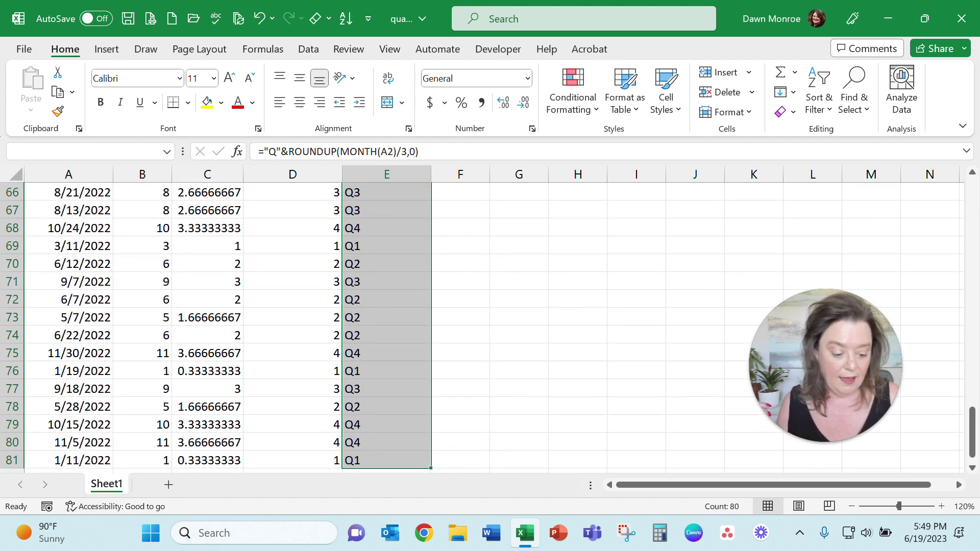
# Paste E2:E81's quarter labels into column F as values and clear the copy outline
pyautogui.moveTo(972, 416); pyautogui.dragTo(972, 184)
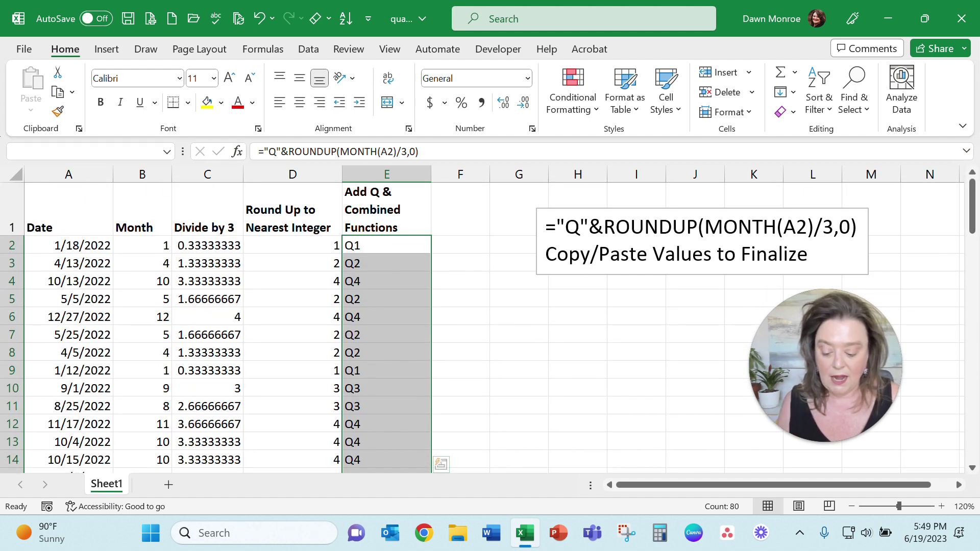
pyautogui.hotkey('ctrl', 'c')
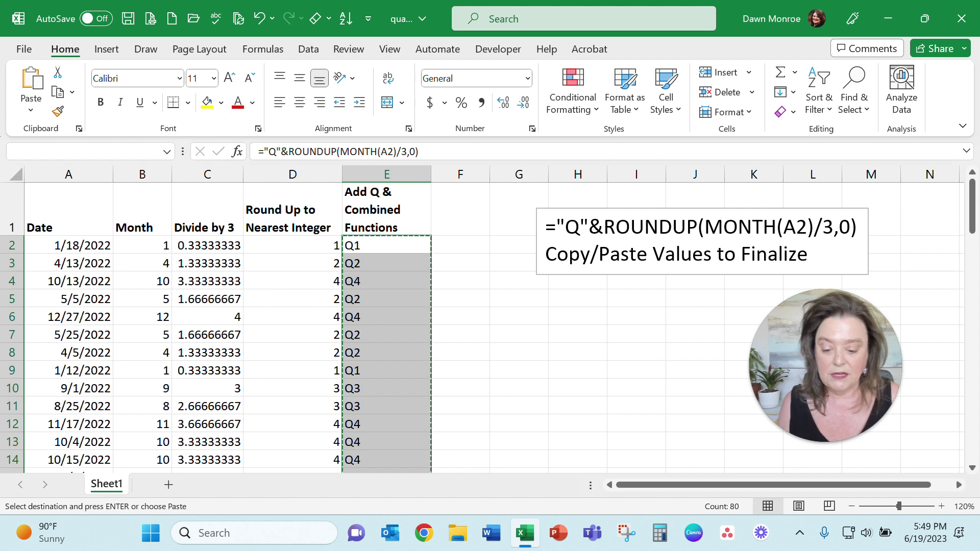
pyautogui.rightClick(466, 247)
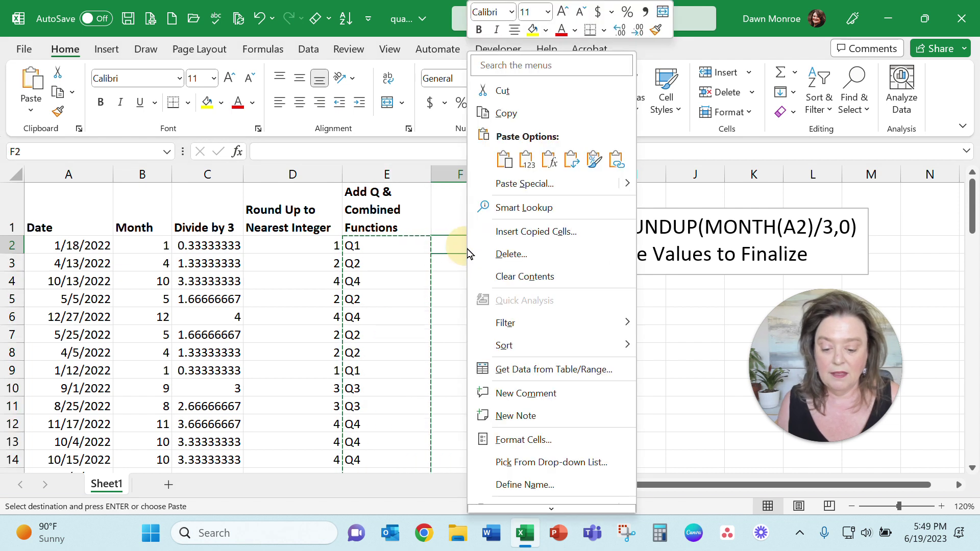
pyautogui.click(533, 164)
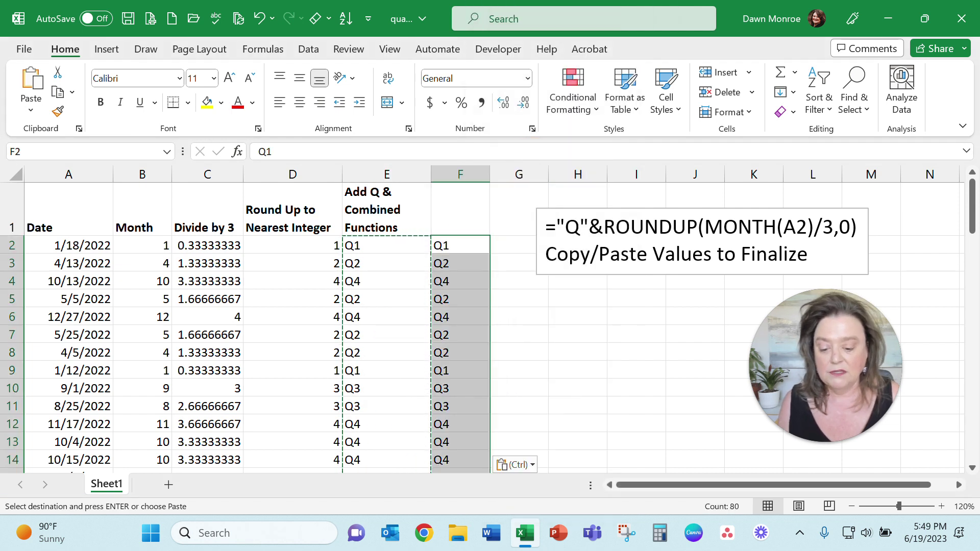
pyautogui.click(459, 246)
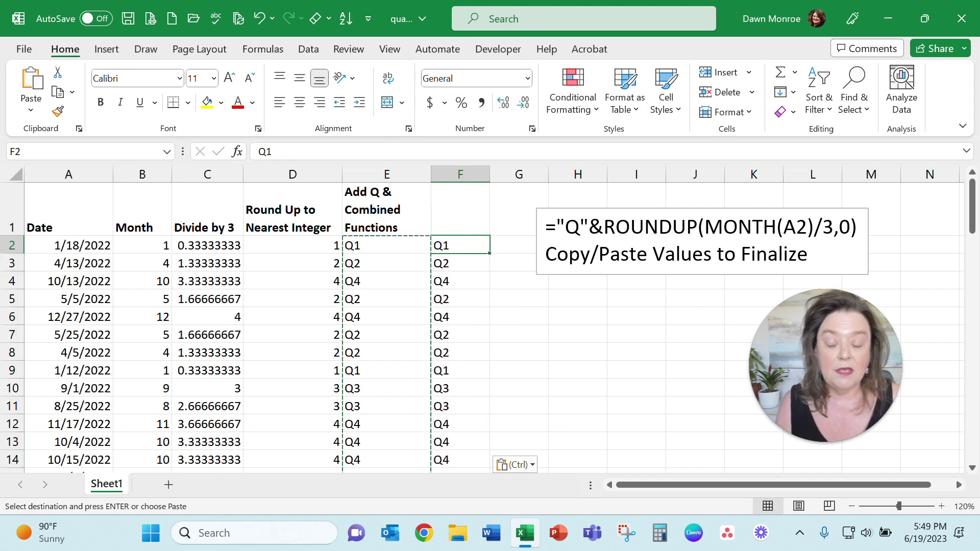
pyautogui.press('Escape')
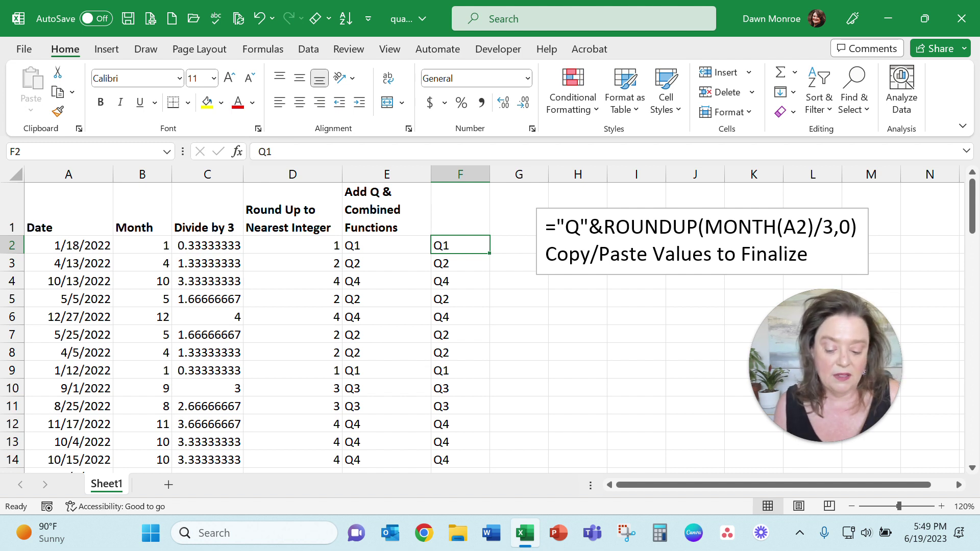
pyautogui.click(386, 245)
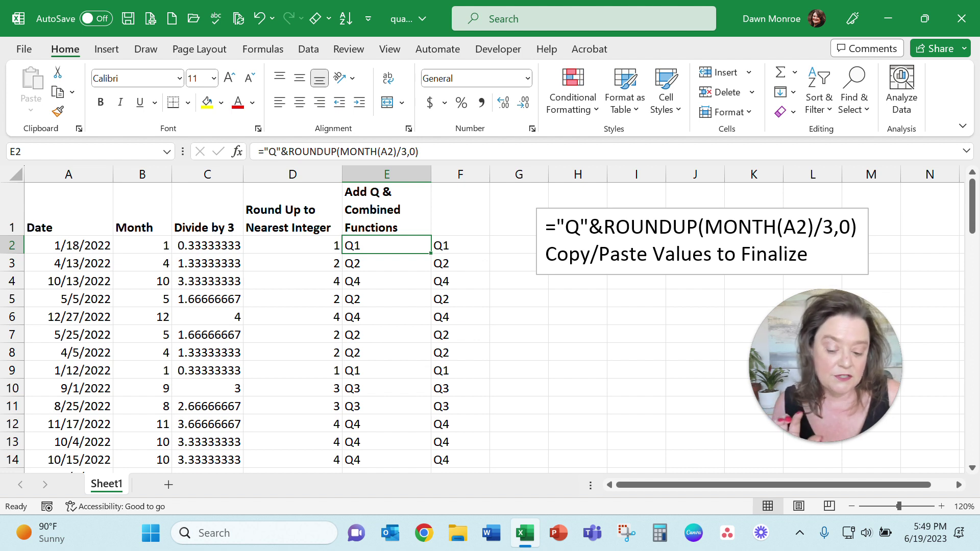
pyautogui.click(460, 245)
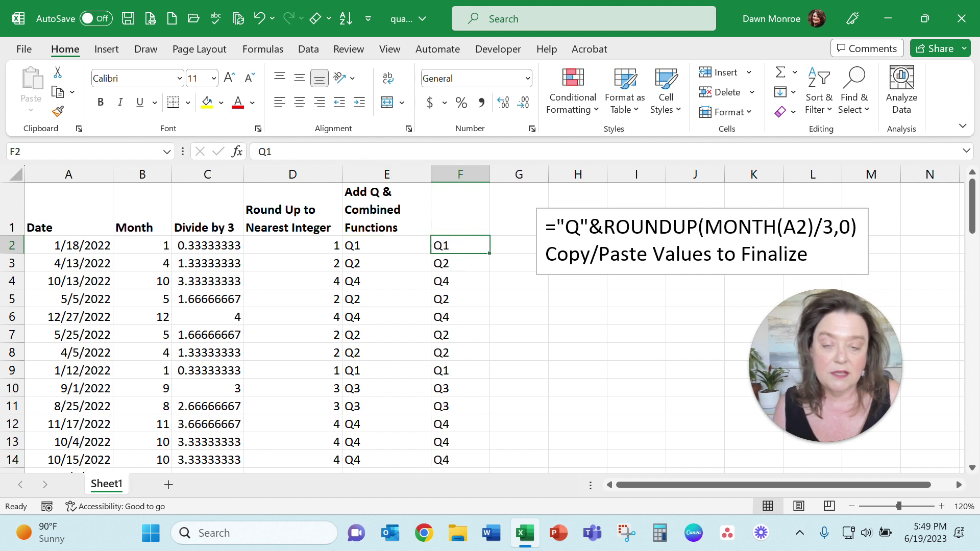